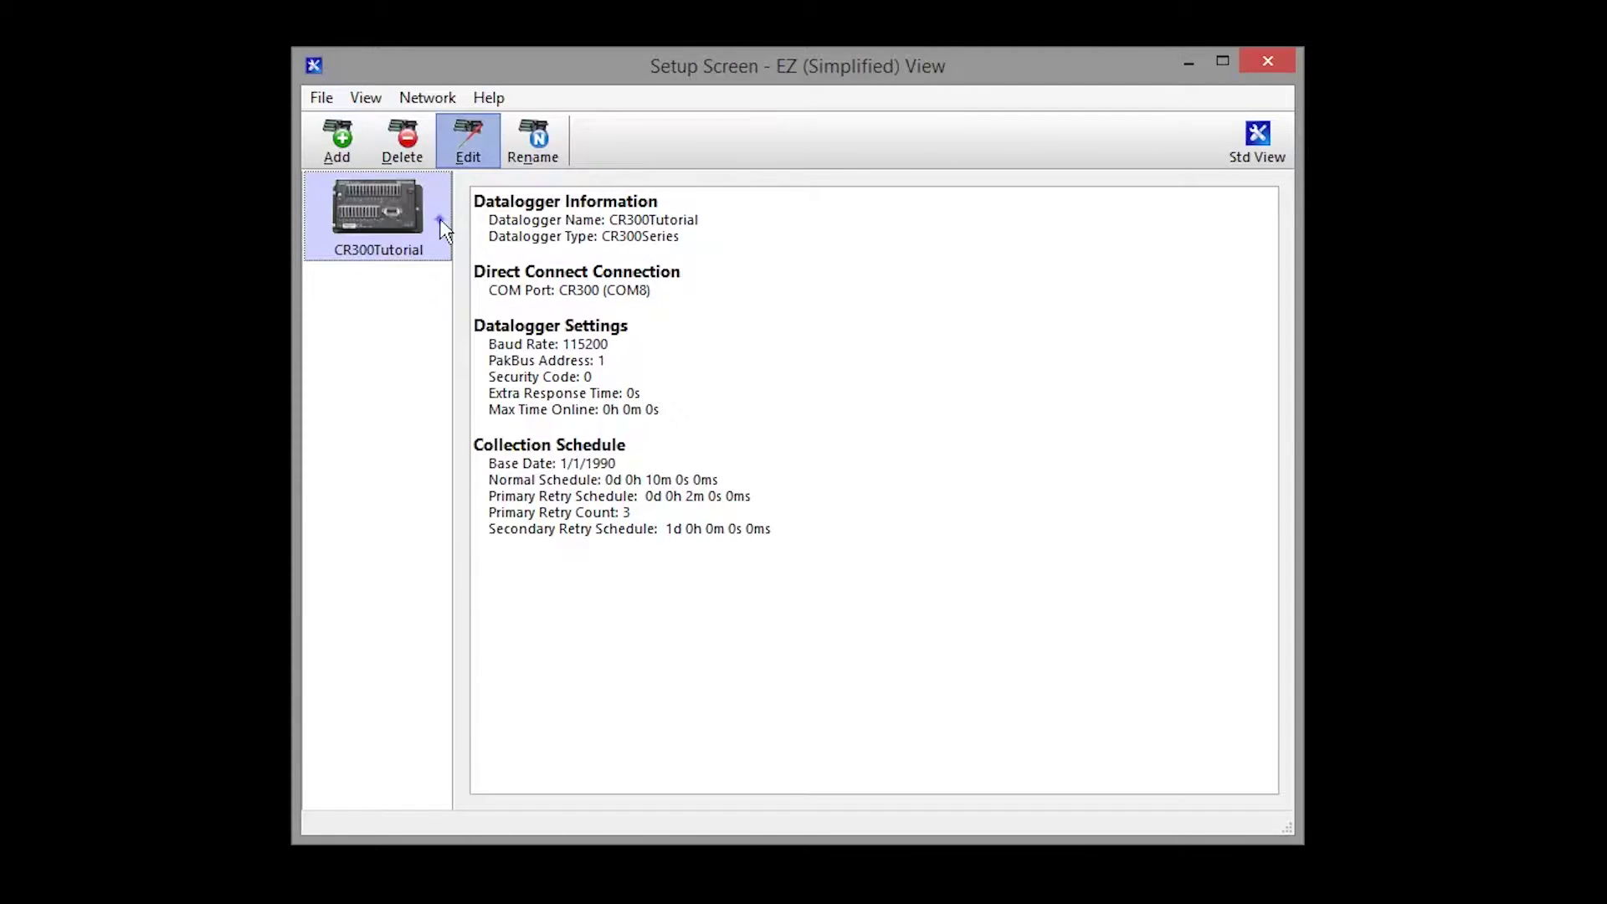
Review CR300Tutorial's output file location on the wizard's Data Files step, then exit without saving
click(482, 155)
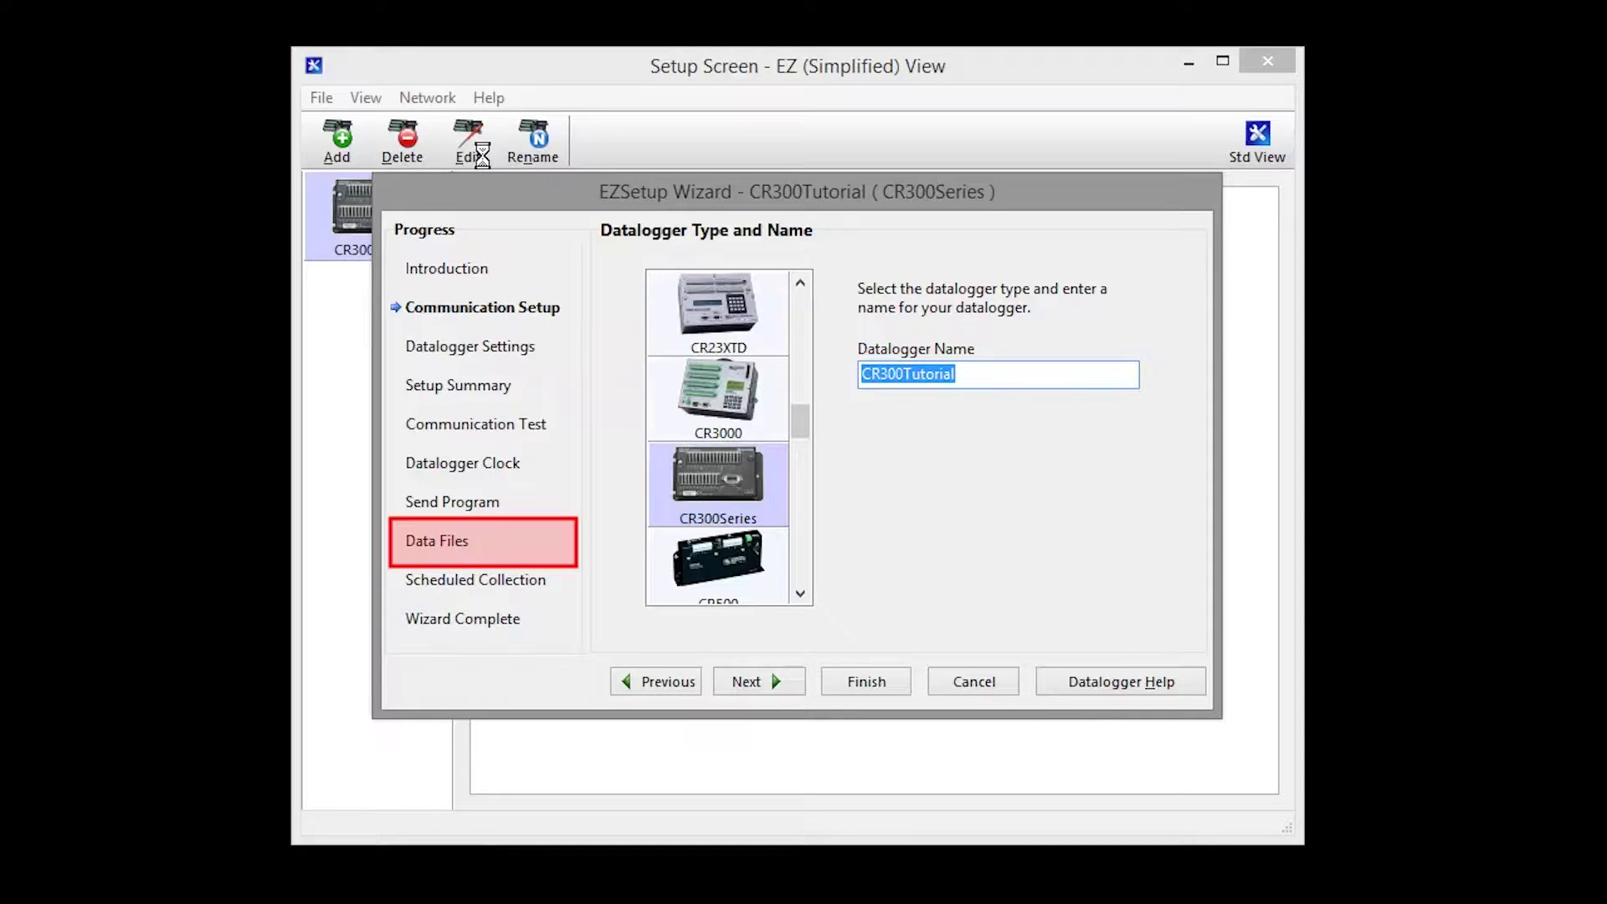
click(437, 541)
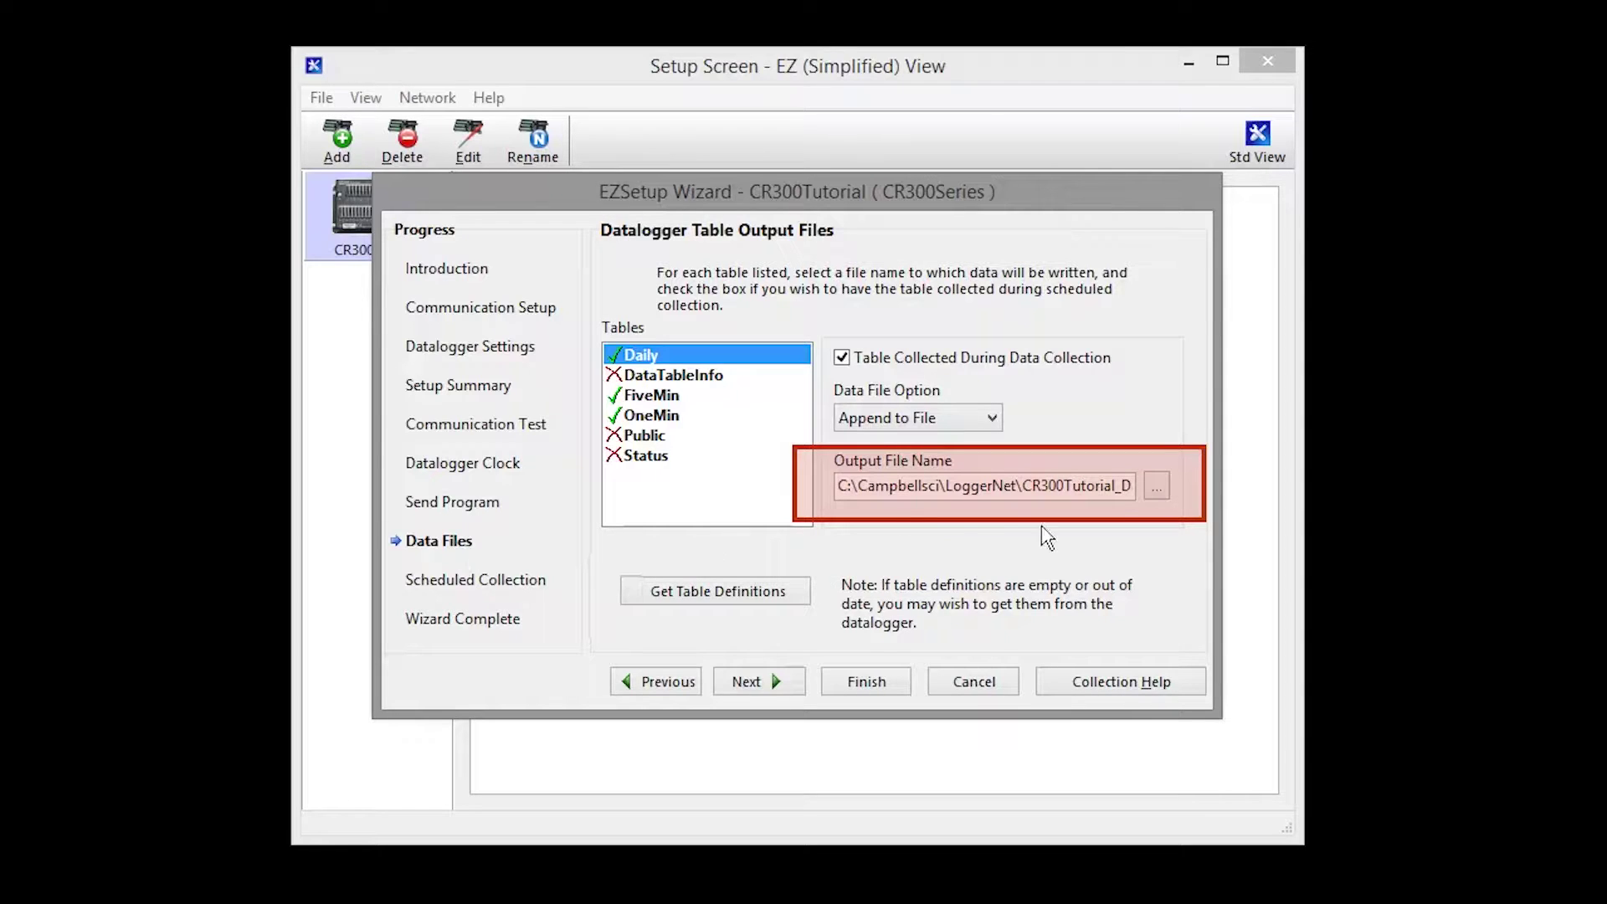
click(1157, 486)
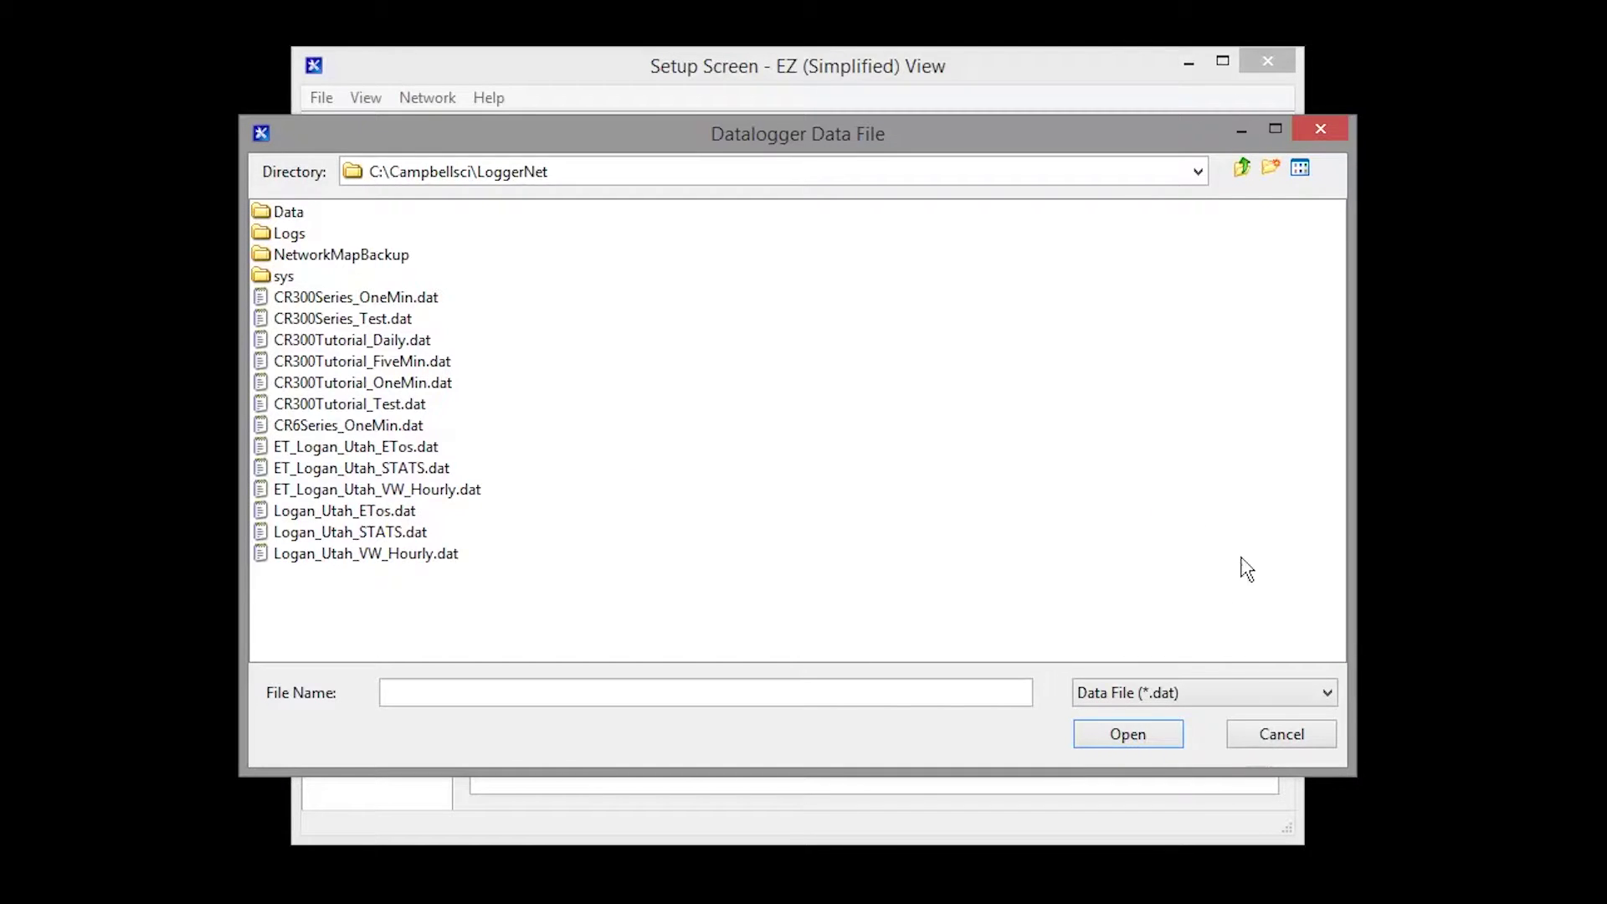
click(1271, 735)
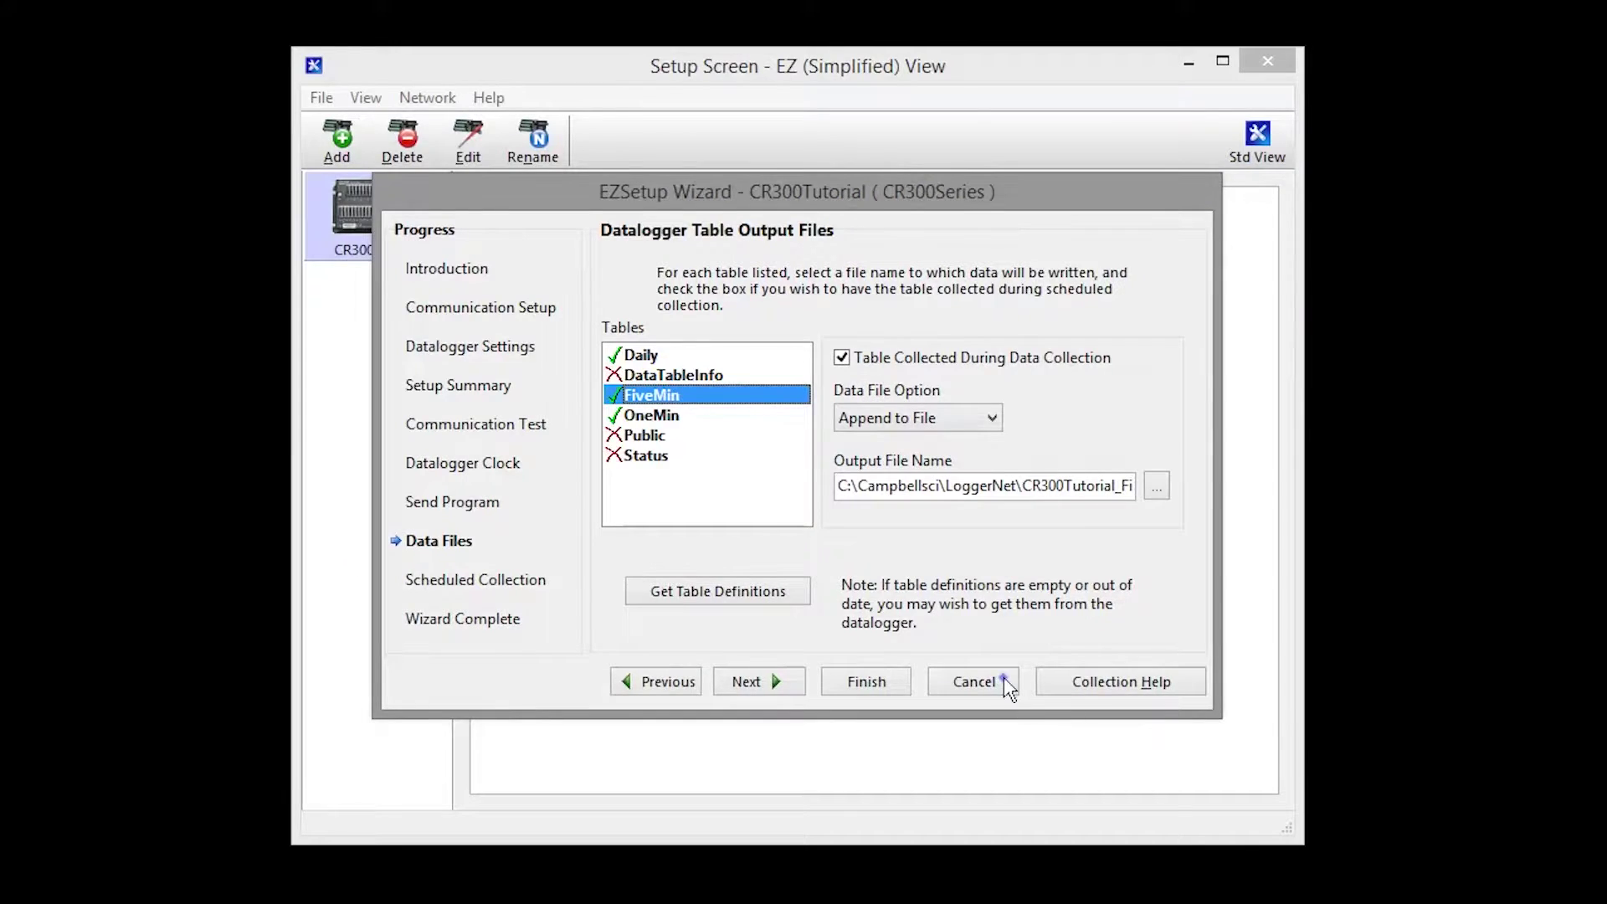
click(974, 681)
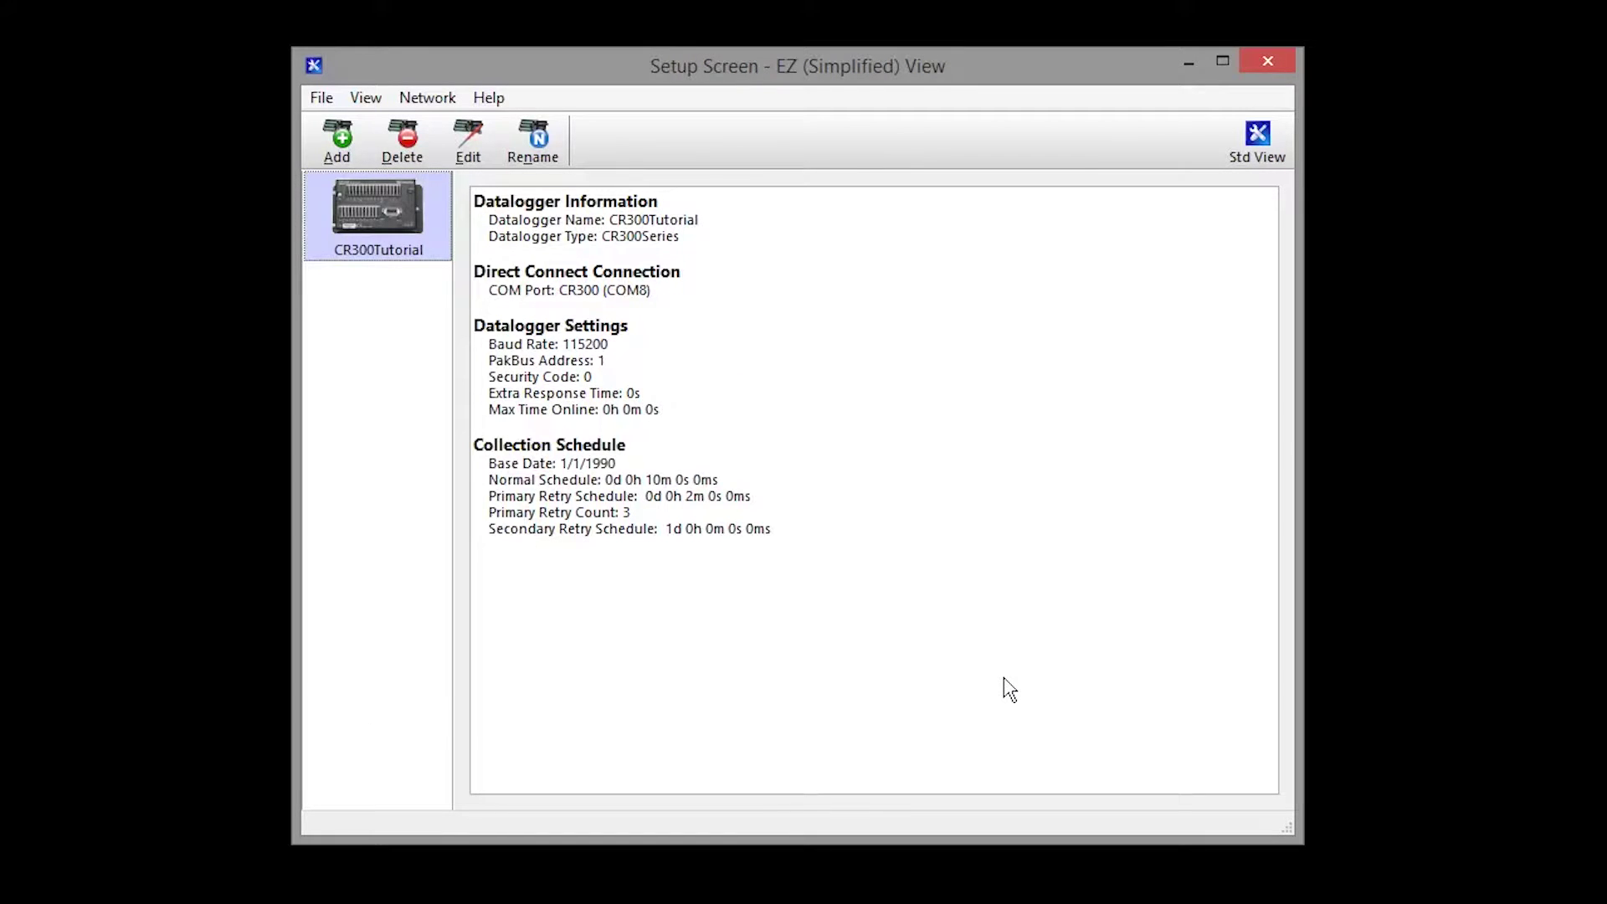
Show CR300Tutorial's Data Files tab in Std View, including the Daily table's output file path
click(1257, 141)
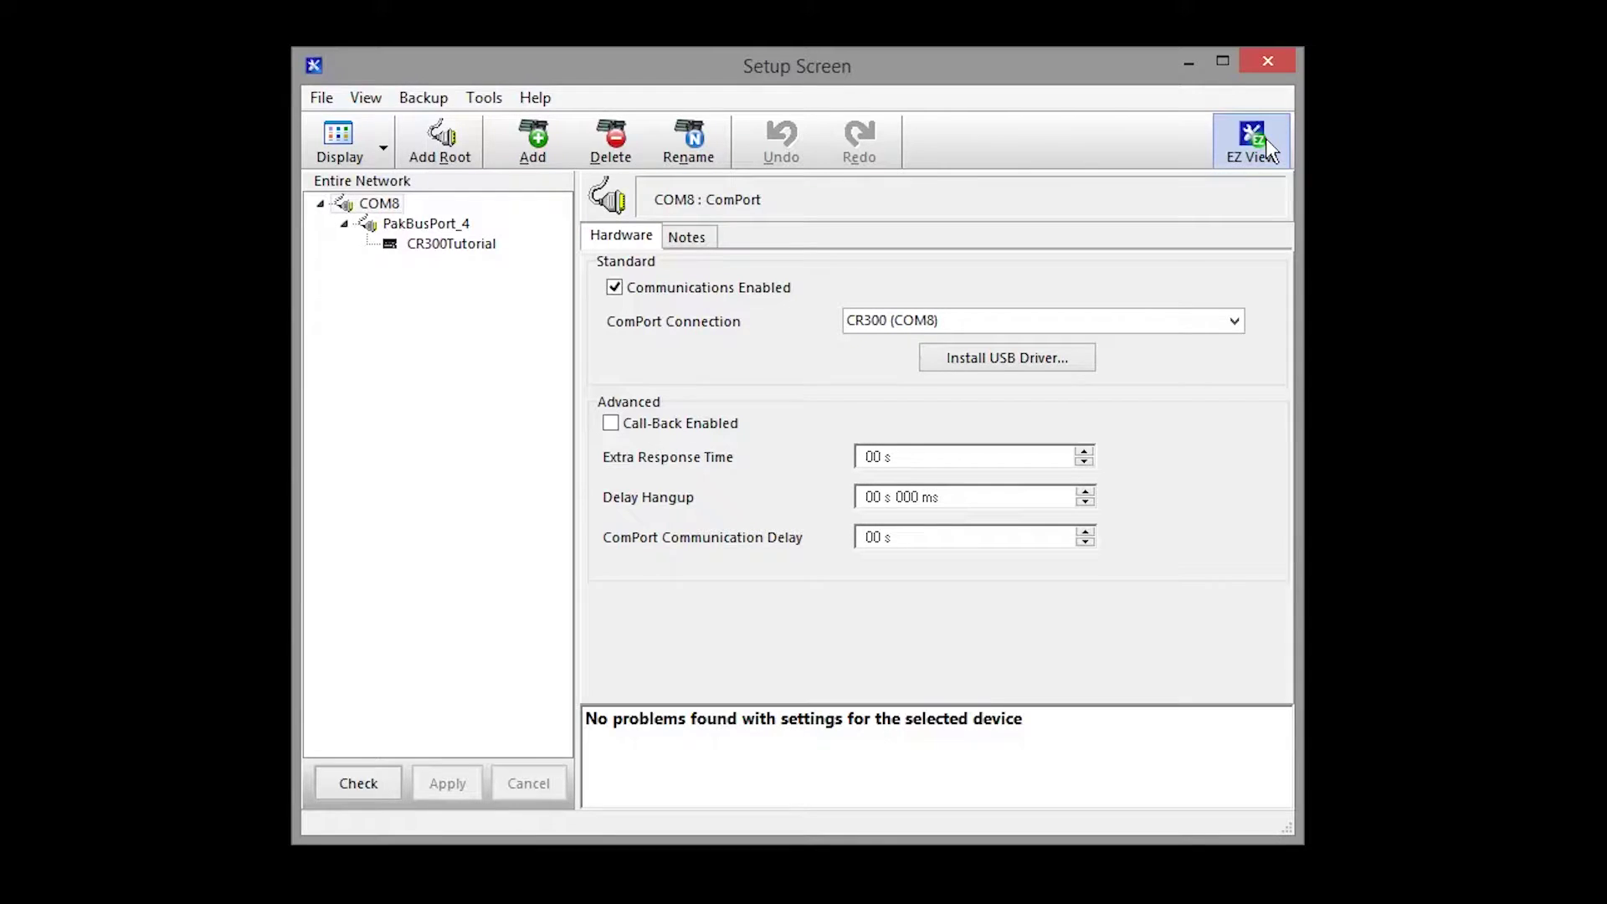
click(463, 246)
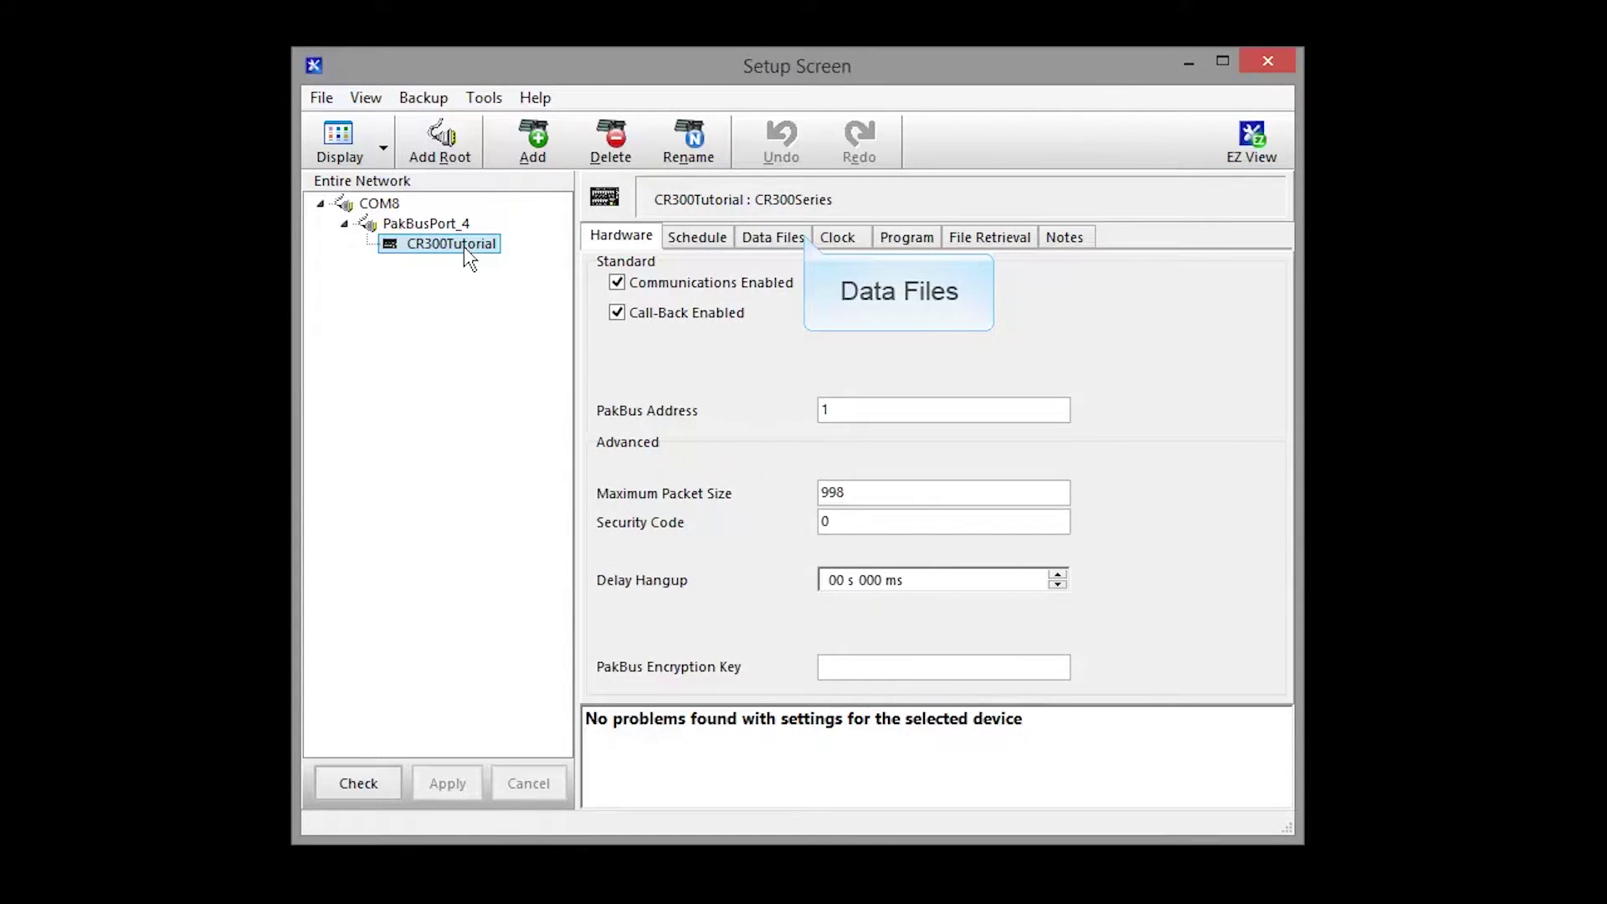
click(773, 236)
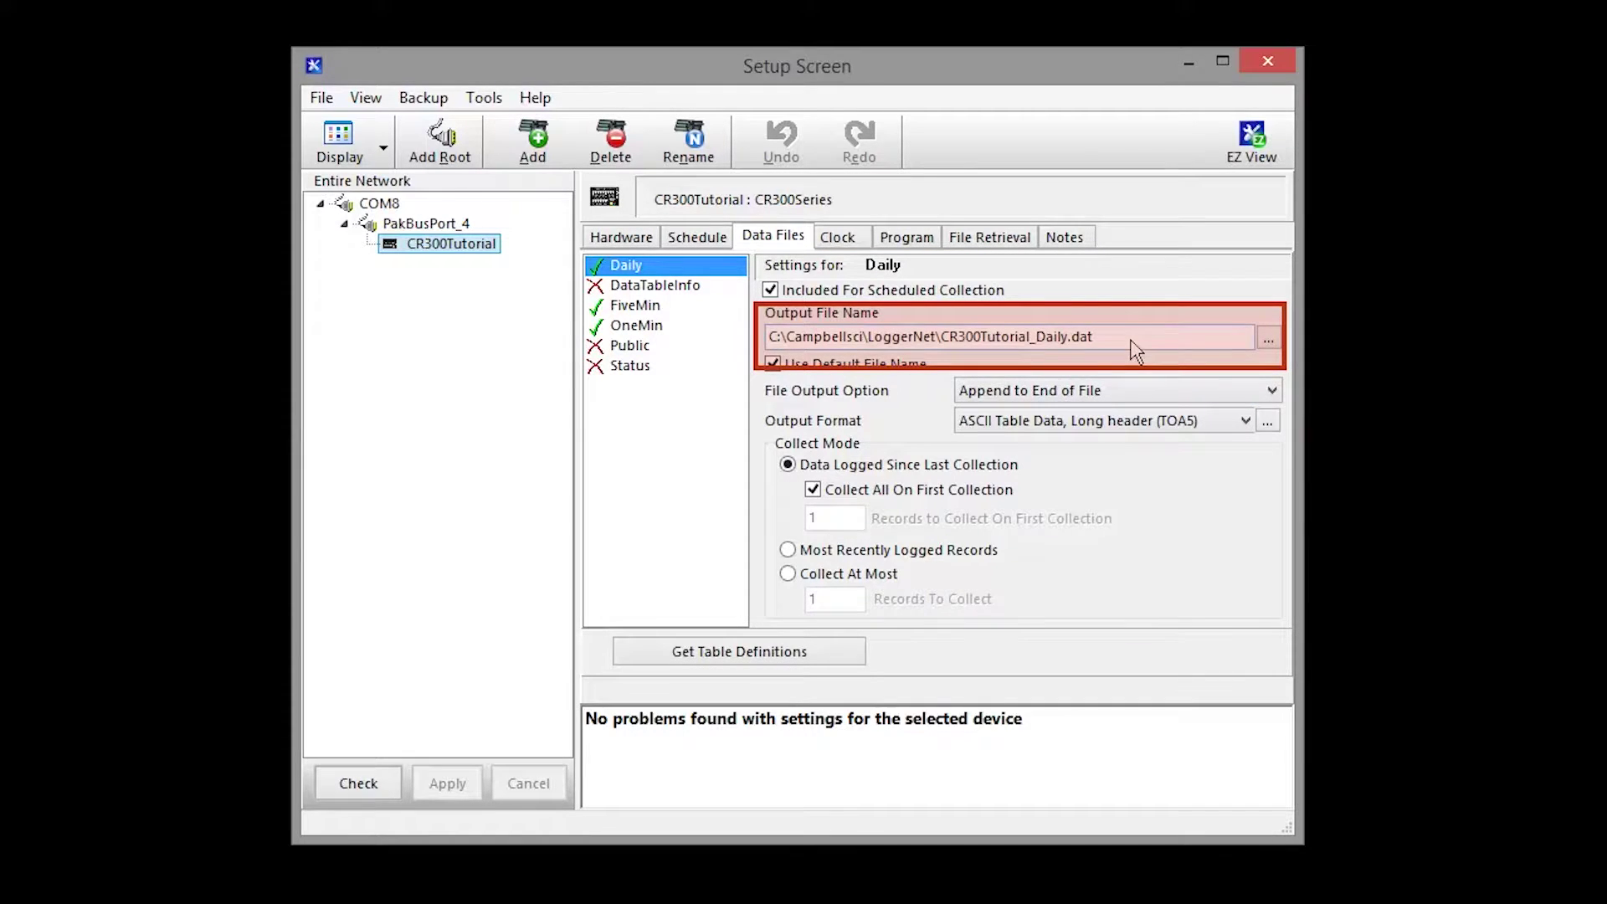
click(1269, 339)
click(1320, 724)
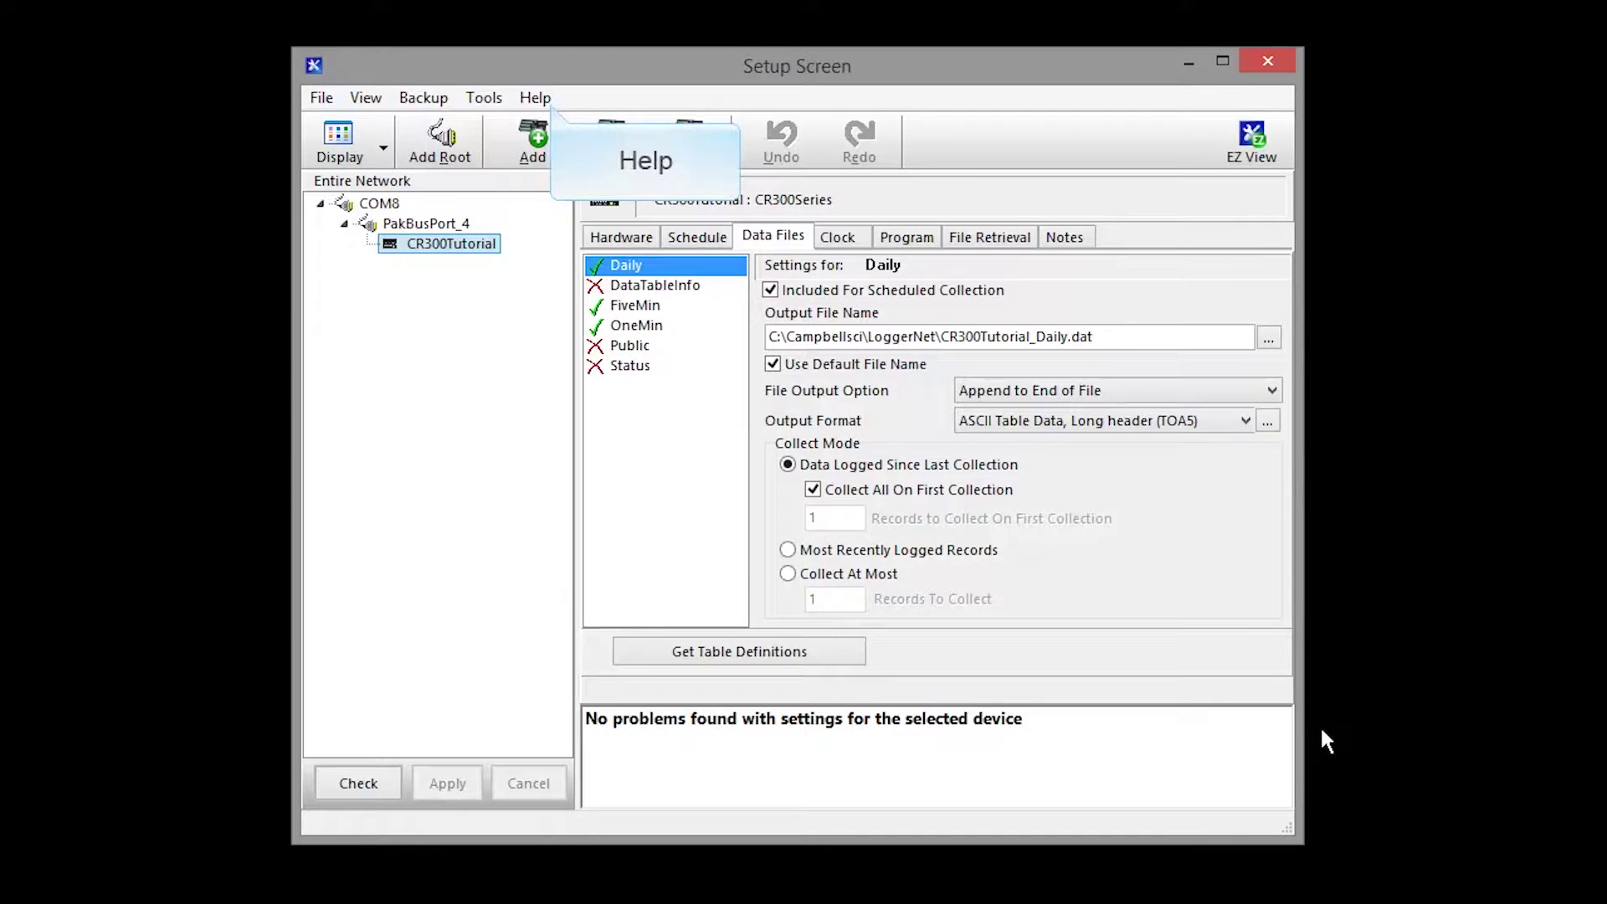
Read the Setup Screen Help index topic on 'appending', then close the help window
click(535, 97)
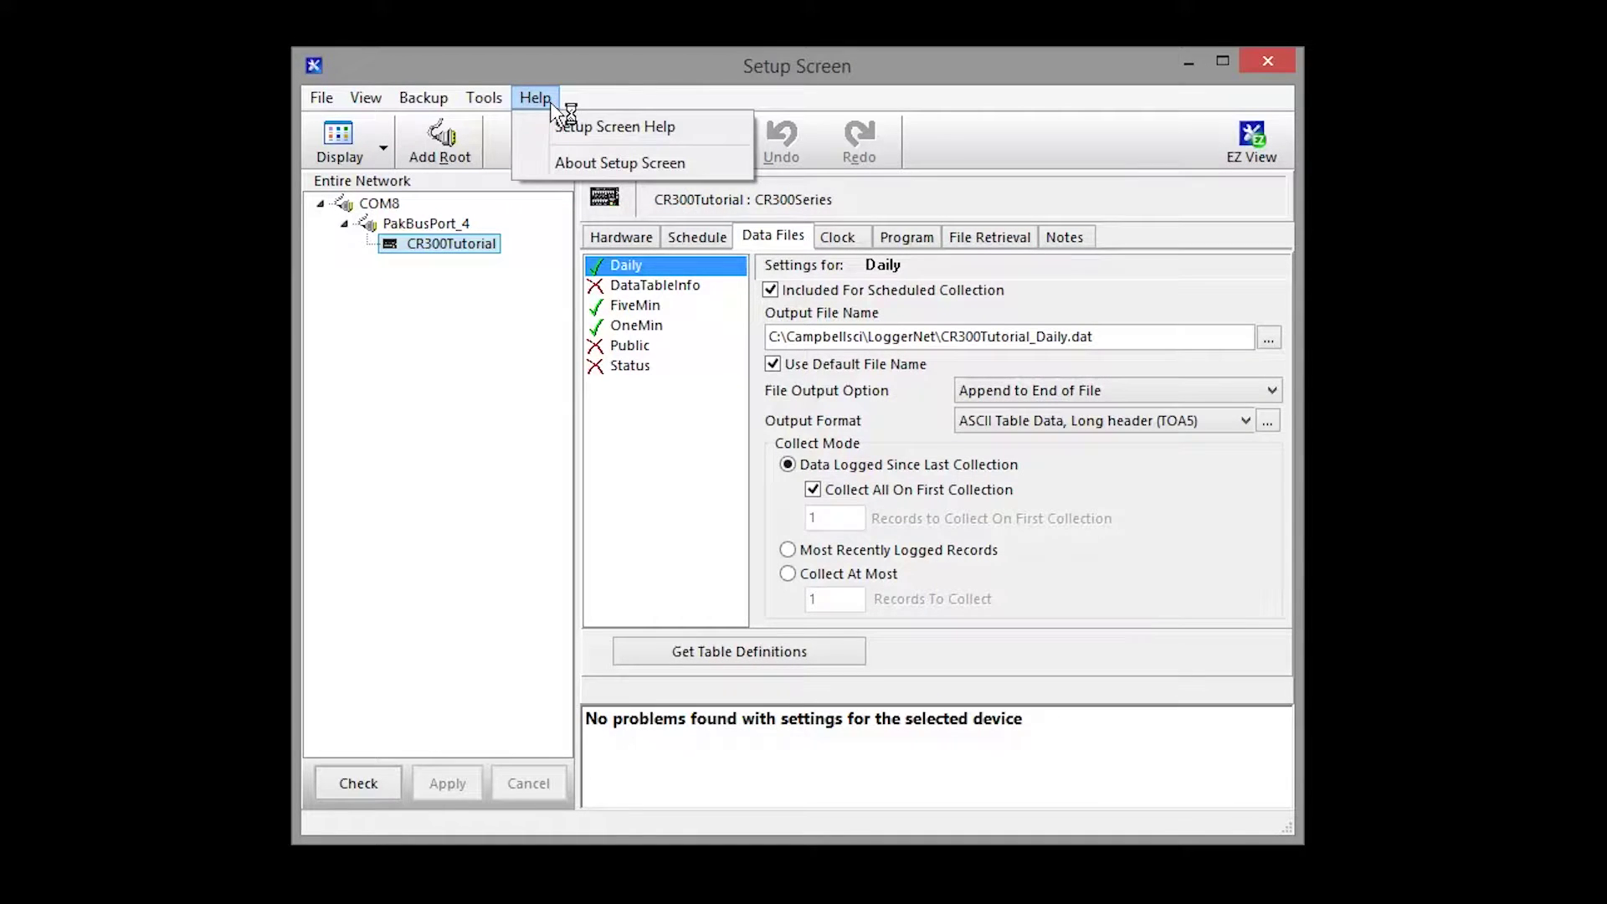
click(654, 126)
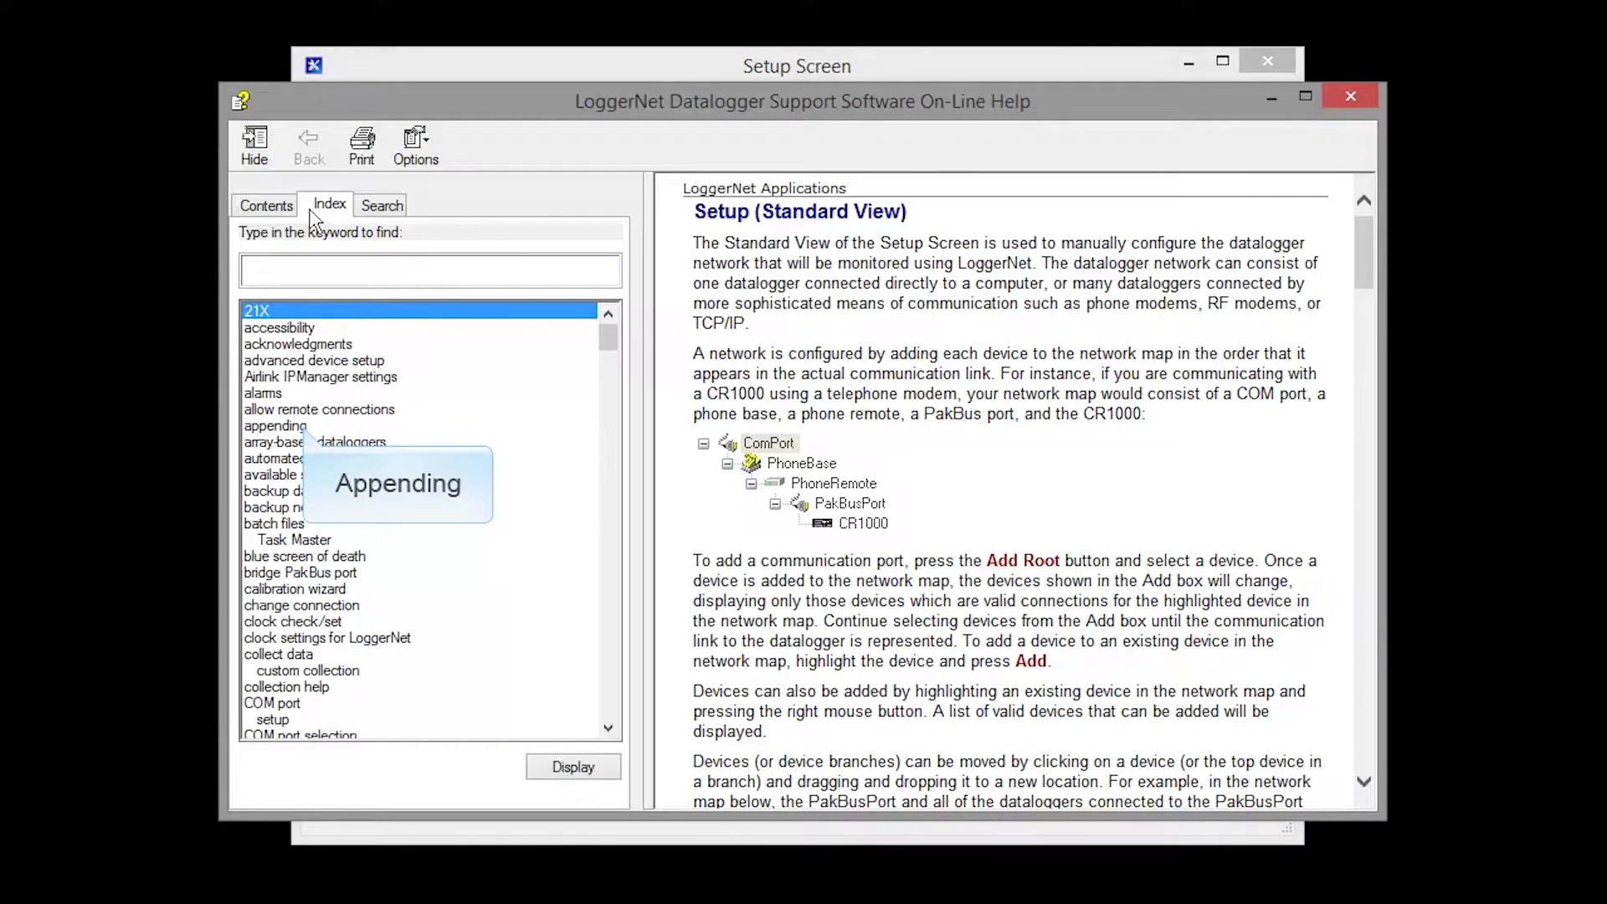
click(277, 426)
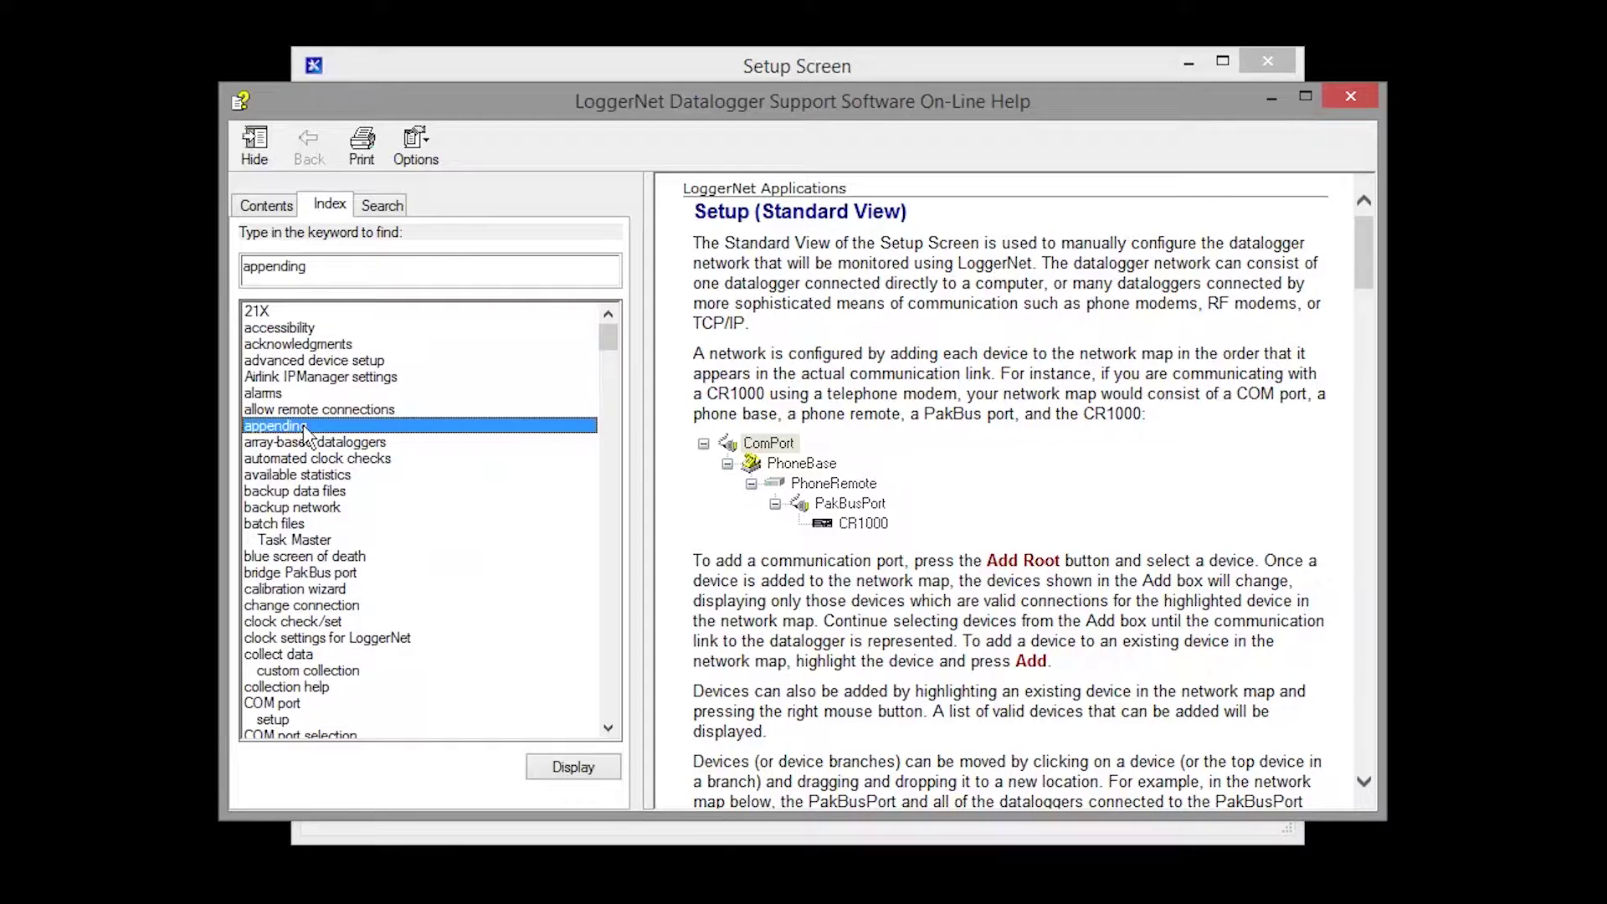
click(591, 769)
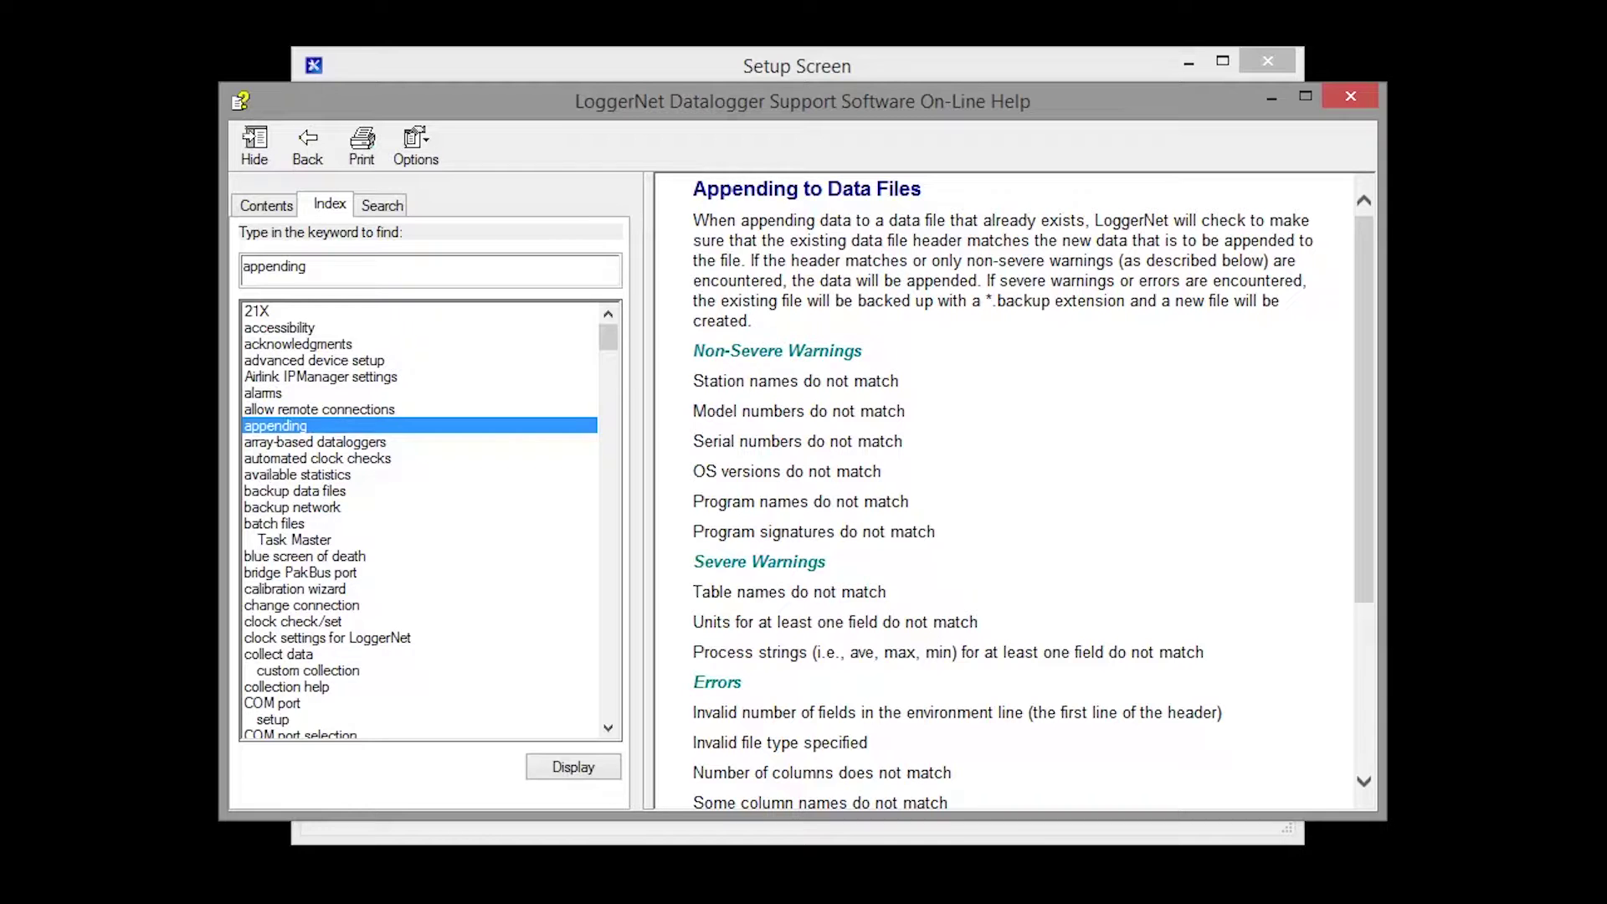
scroll(1006, 502, down, 5)
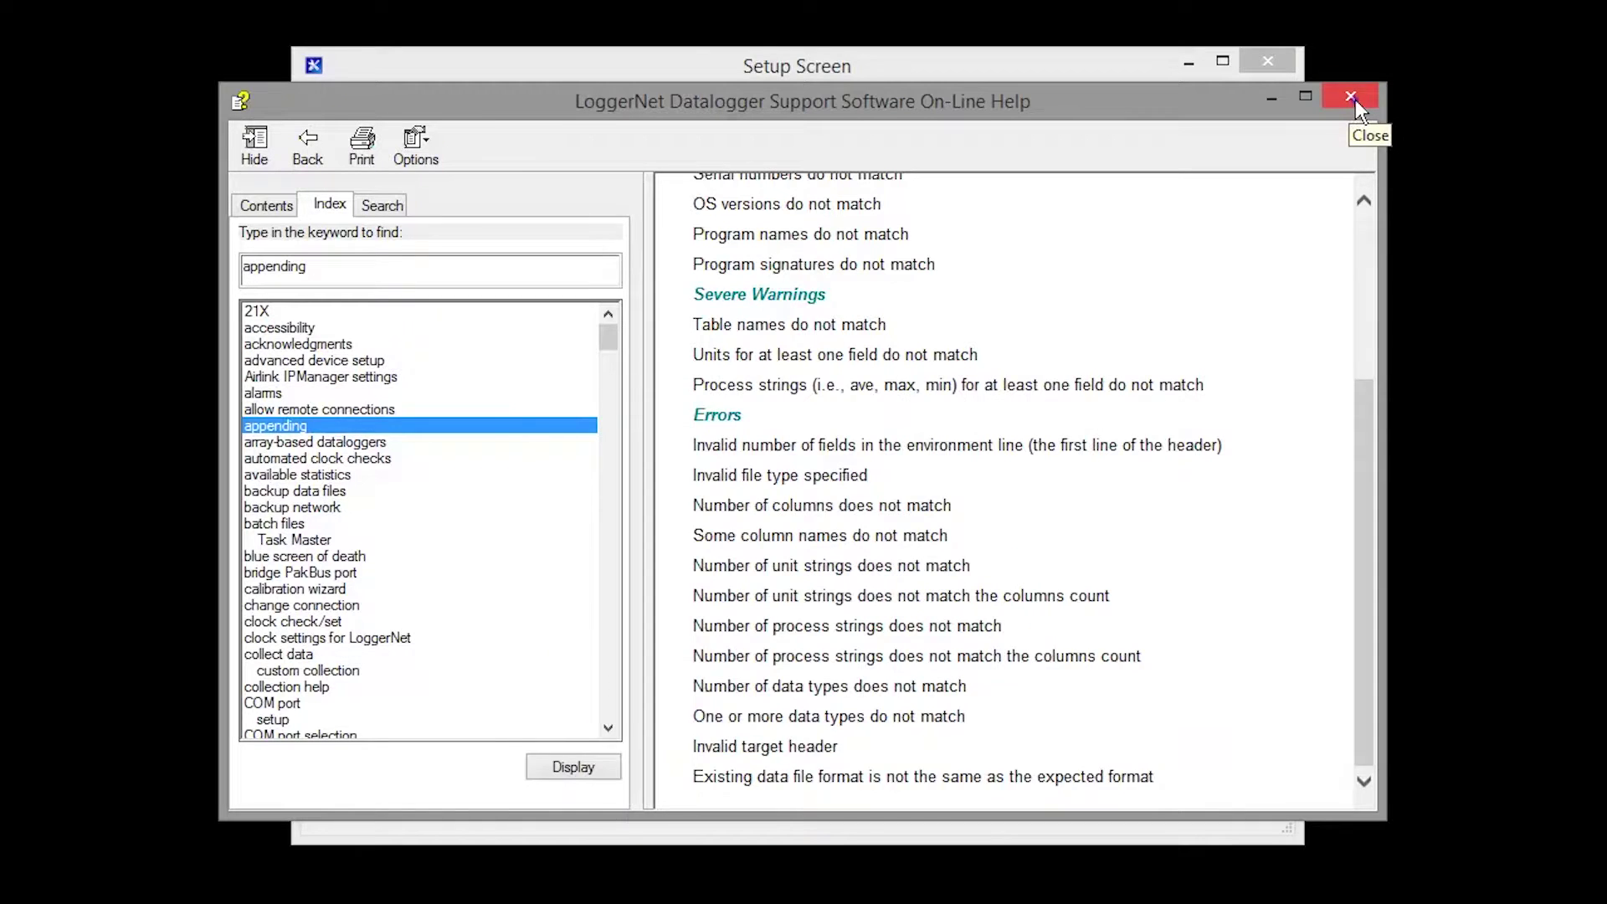
click(1354, 99)
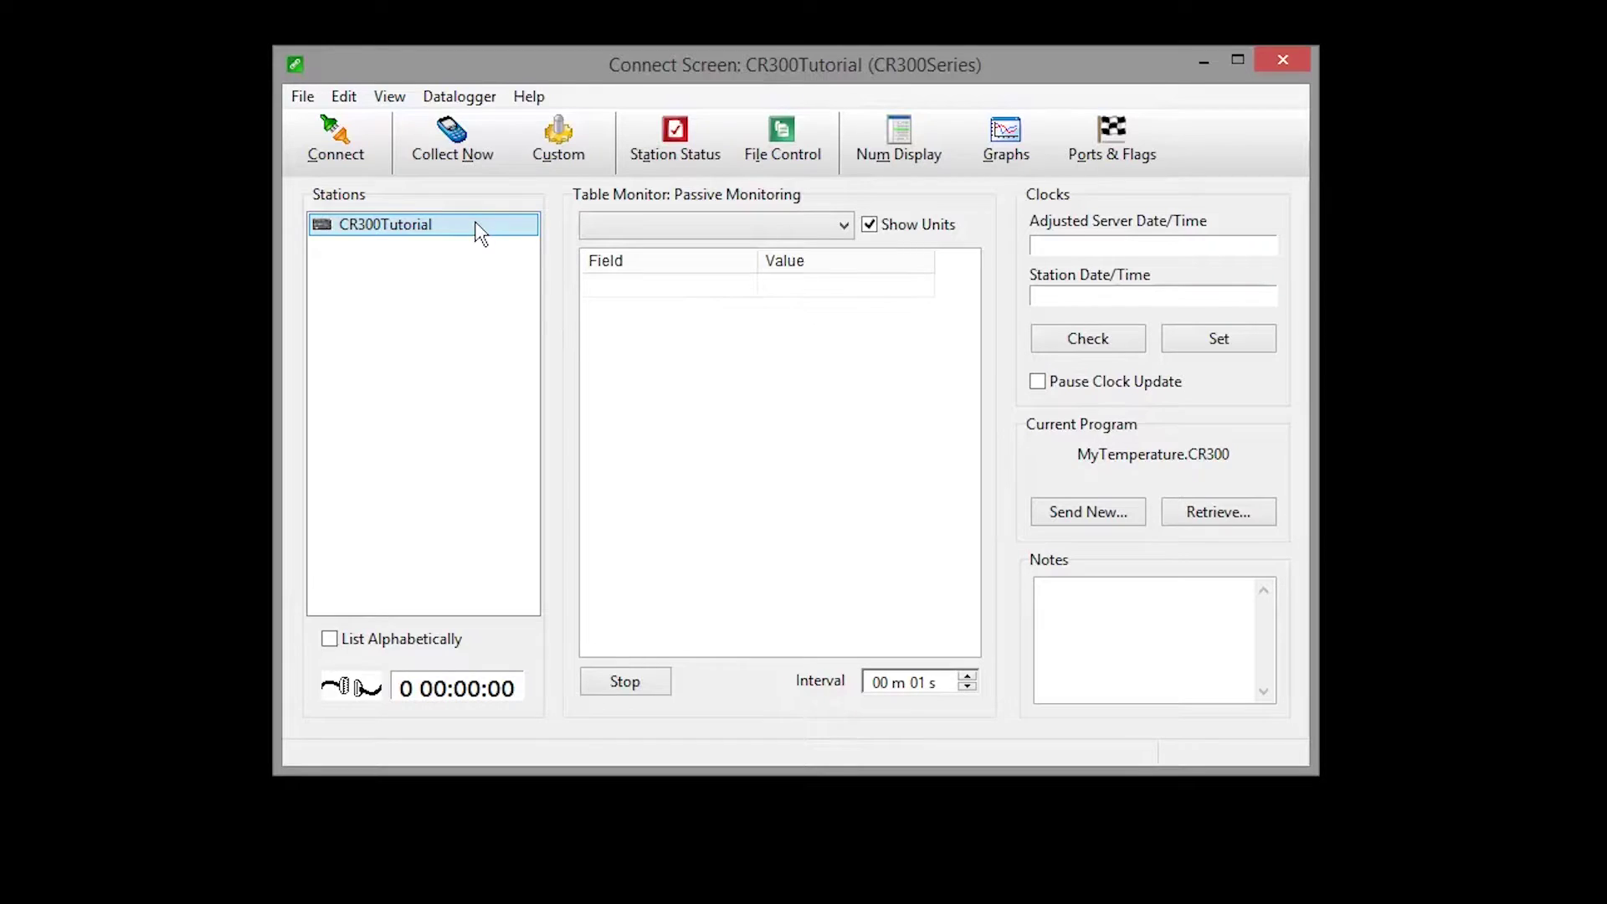
Connect to CR300Tutorial, collect its new data now, and bring up the custom collection options
click(335, 139)
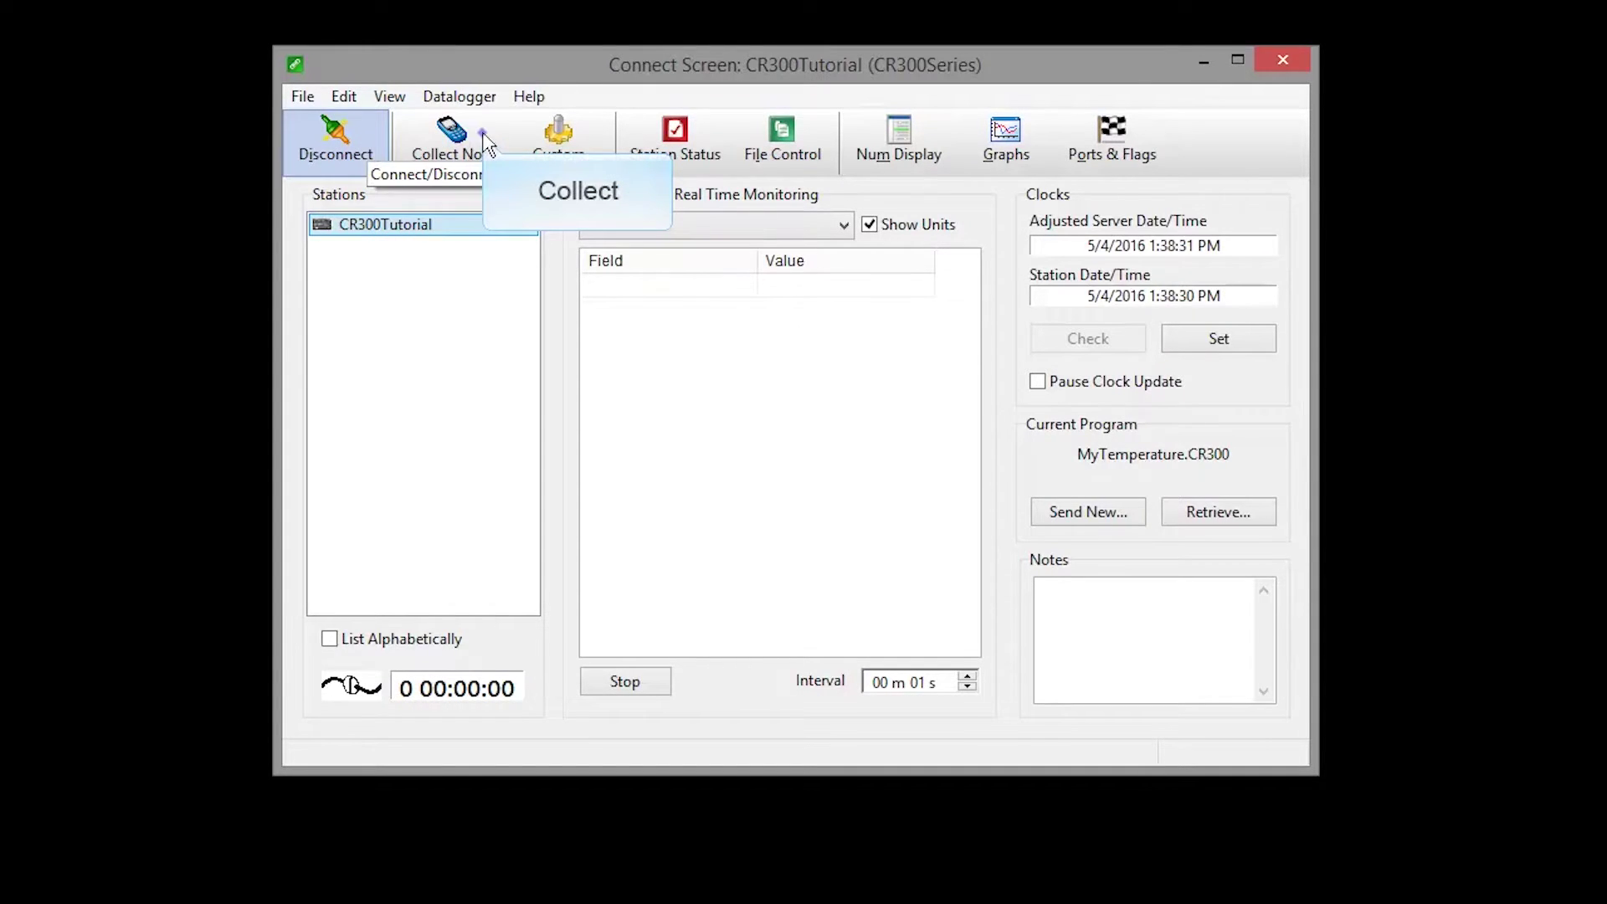
click(482, 139)
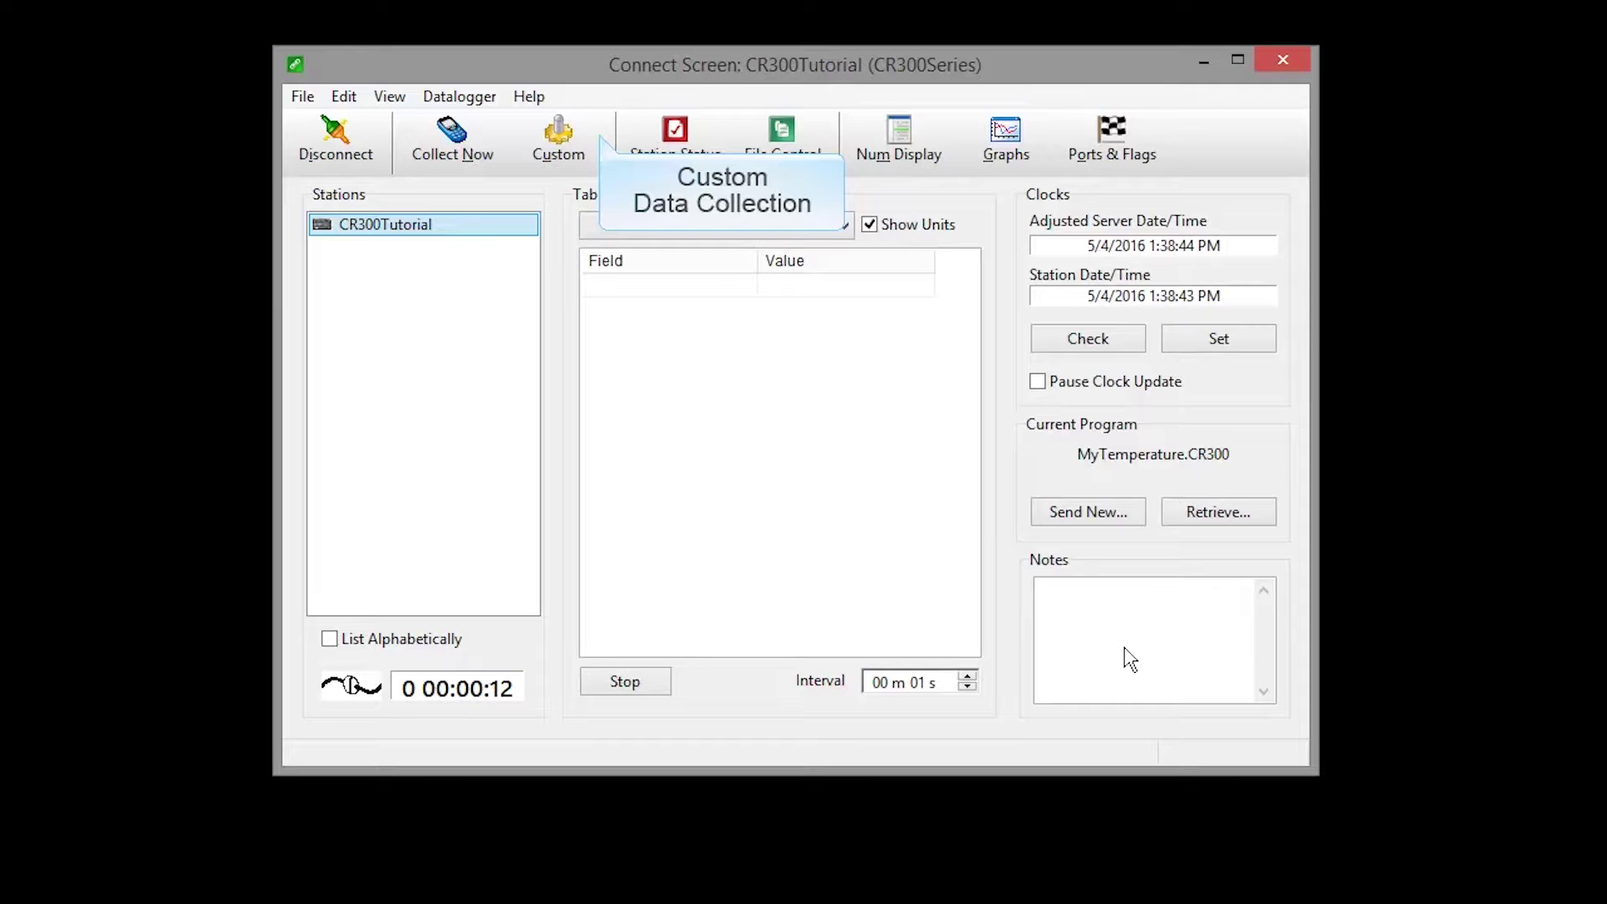
click(559, 139)
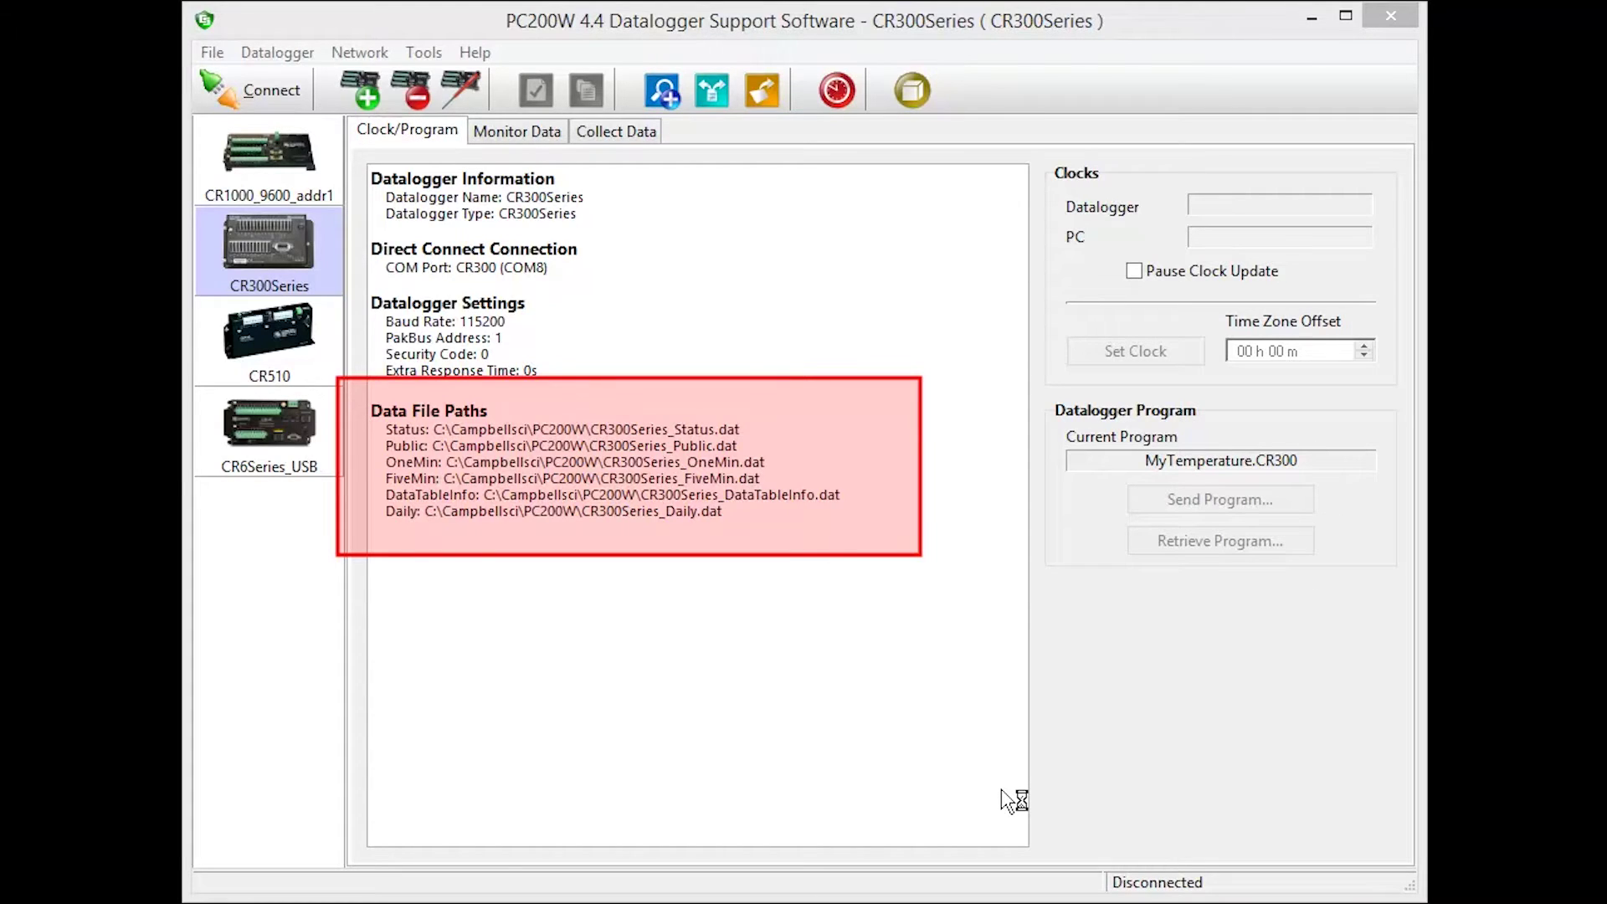
Connect PC200W to CR300Series and list each collection table with its output file name
click(271, 89)
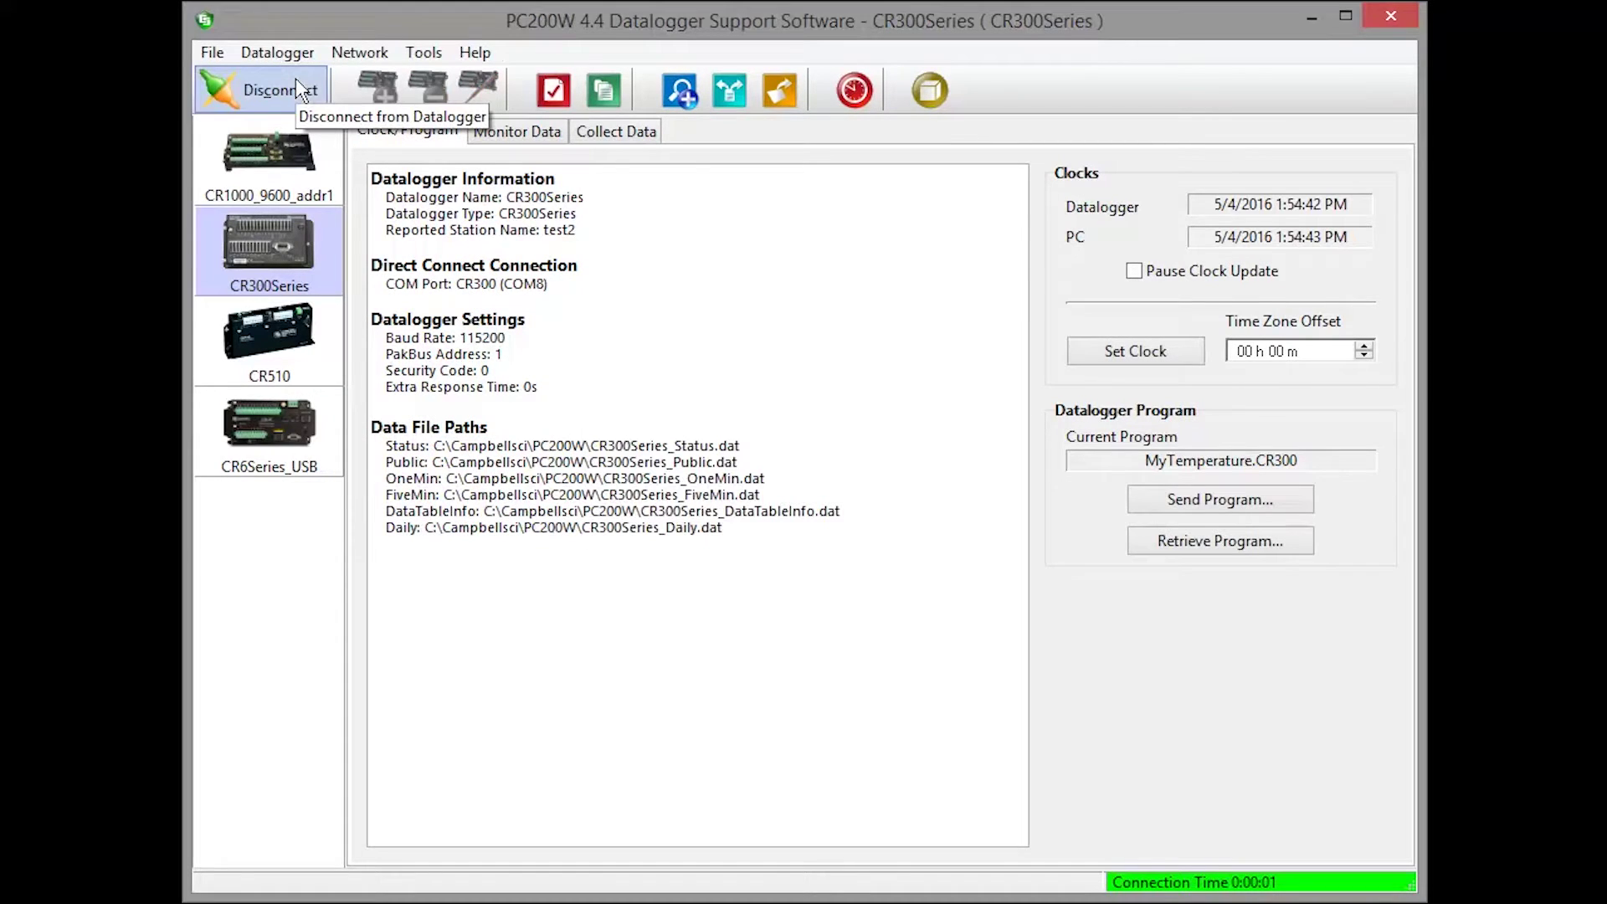
click(616, 131)
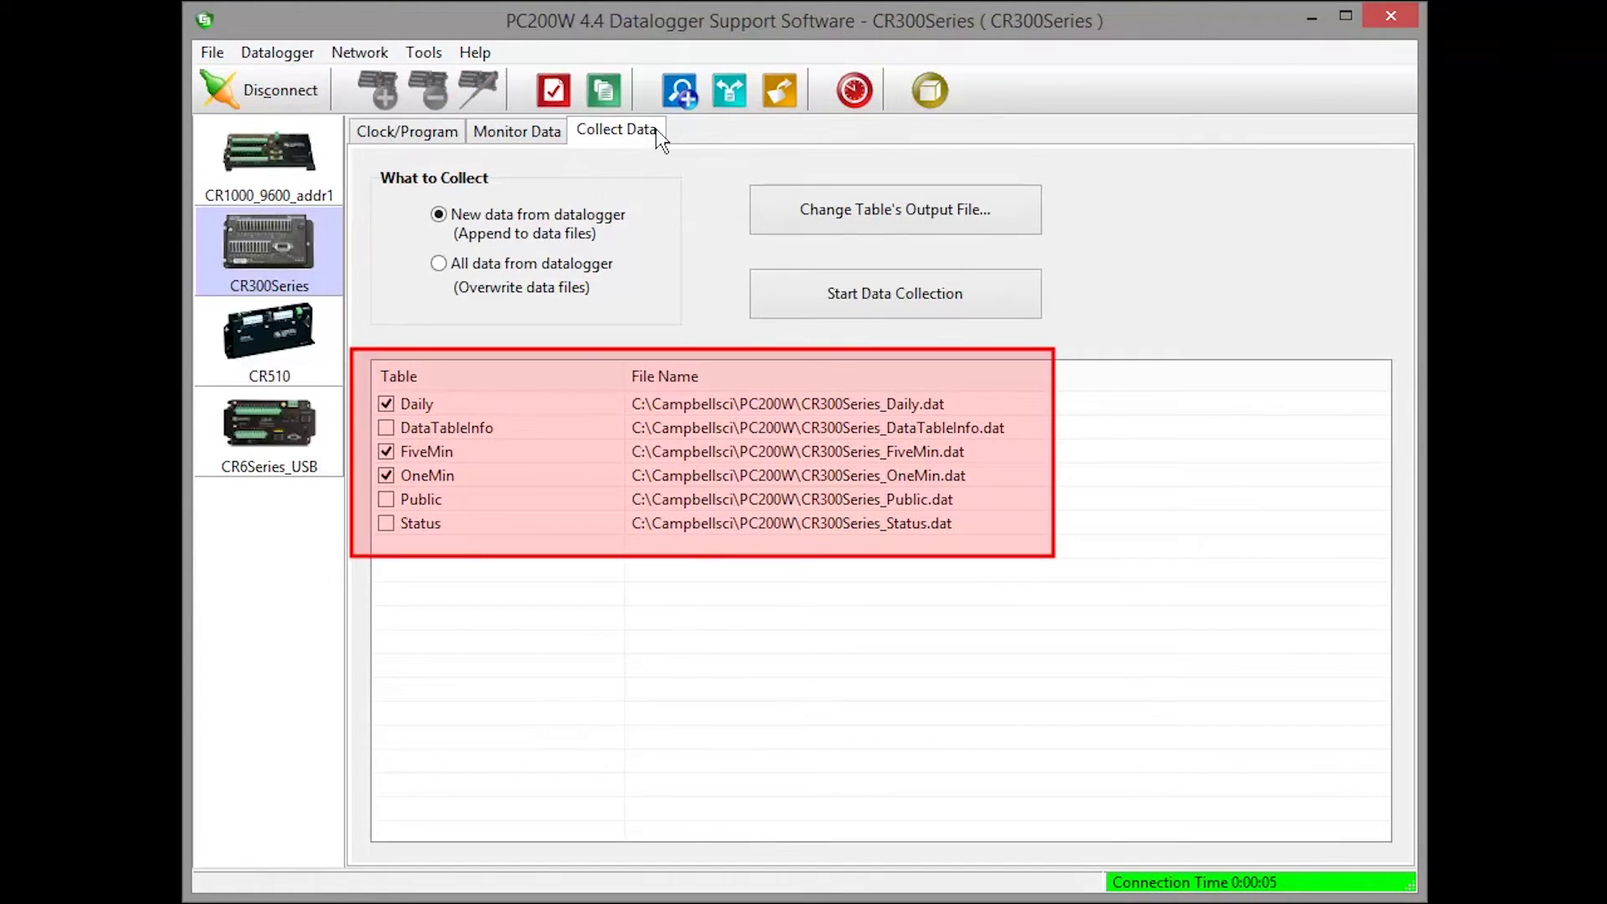